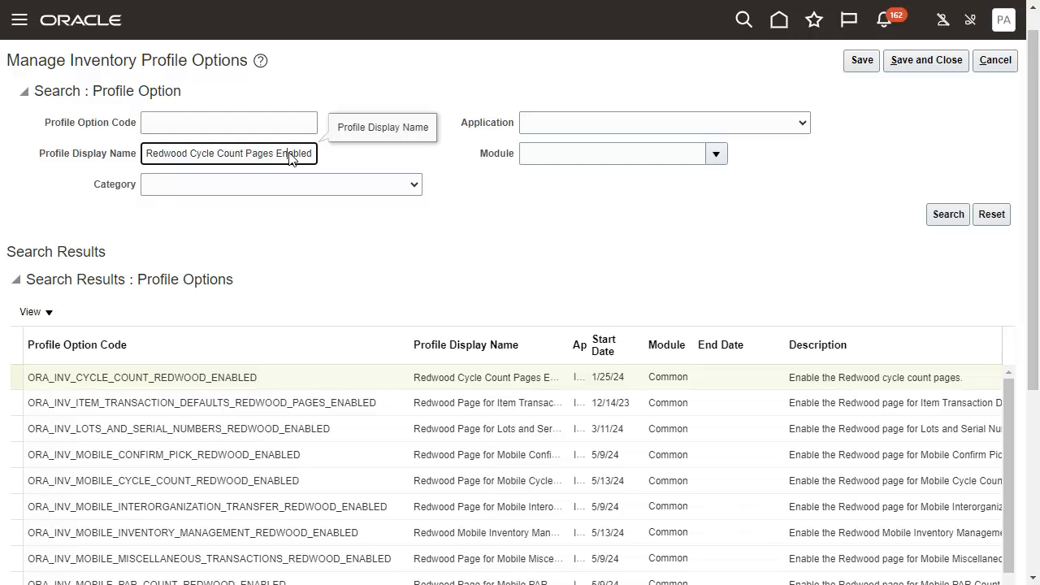
Step: Search for the profile option Redwood Cycle Count Pages Enabled, check its Site-level profile value, and leave without saving
{"action": "left_click", "coordinate": [944, 216]}
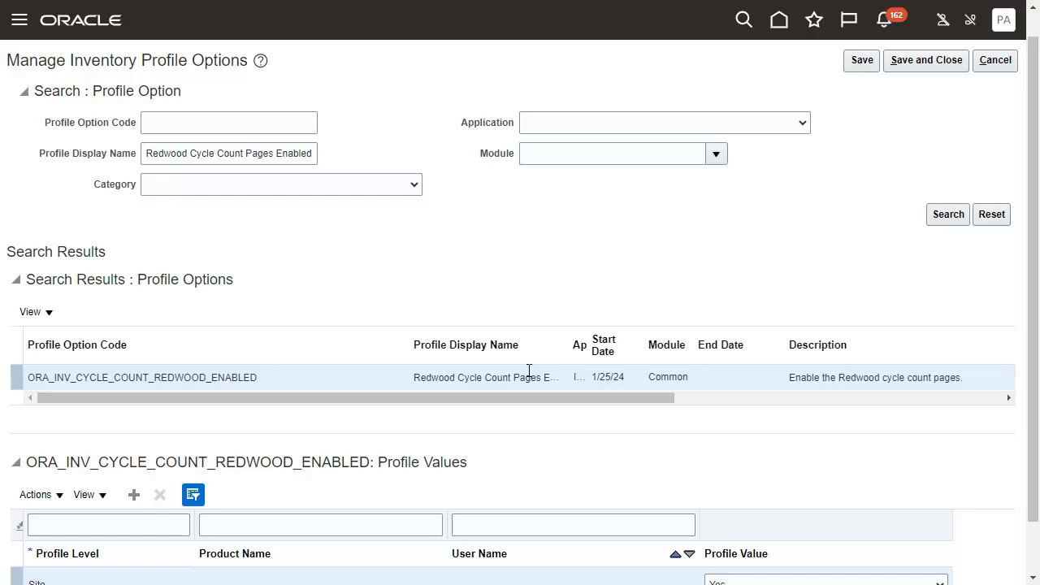
{"action": "scroll", "coordinate": [660, 460], "scroll_direction": "down", "scroll_amount": 2}
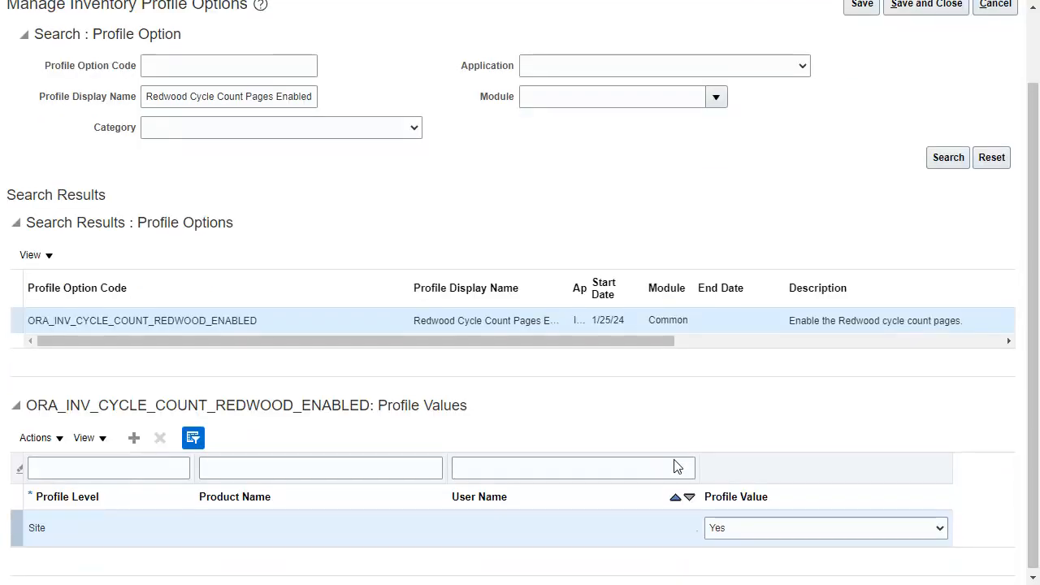
{"action": "left_click", "coordinate": [747, 528]}
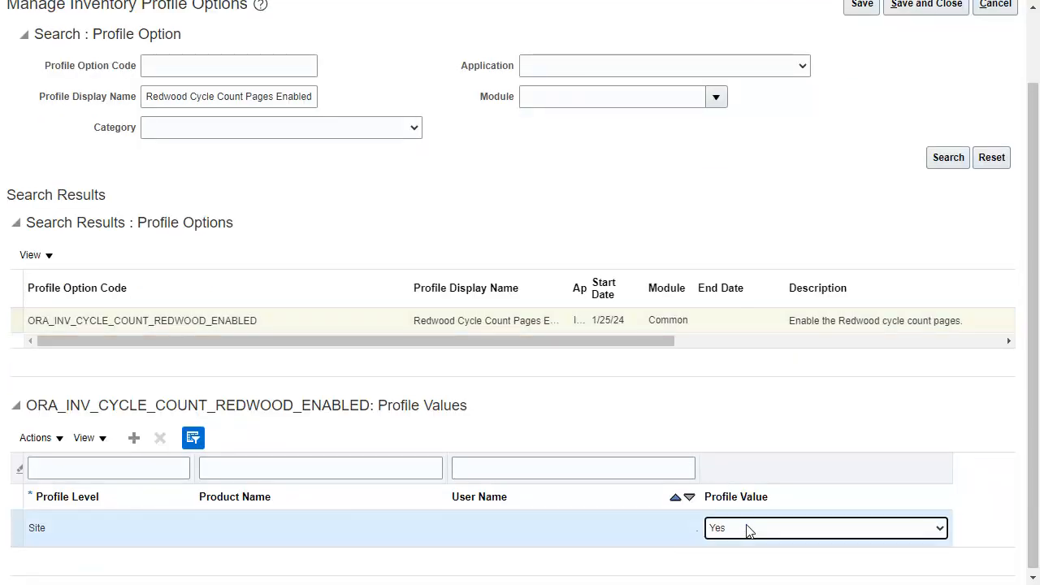
{"action": "scroll", "coordinate": [748, 529], "scroll_direction": "up", "scroll_amount": 2}
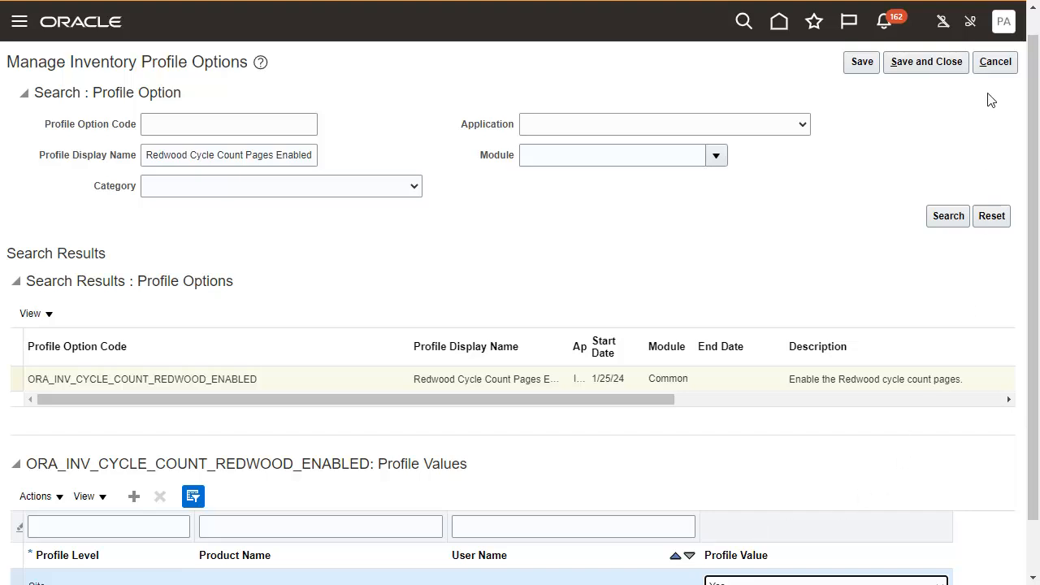
{"action": "left_click", "coordinate": [993, 67]}
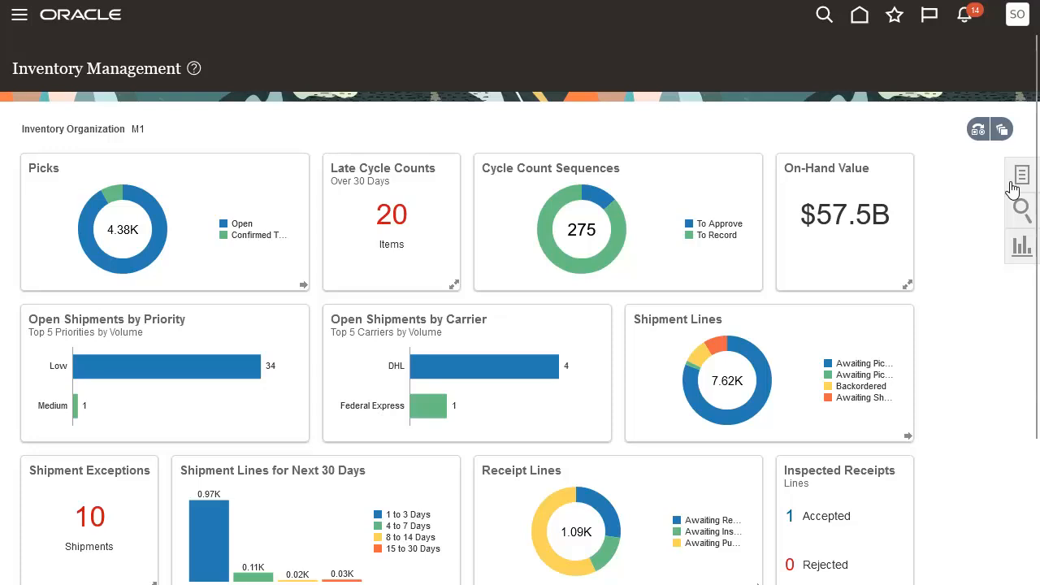
Step: Go to Cycle Count Approvals from the inventory counts tasks and find and open the VB1 cycle count
{"action": "left_click", "coordinate": [1020, 175]}
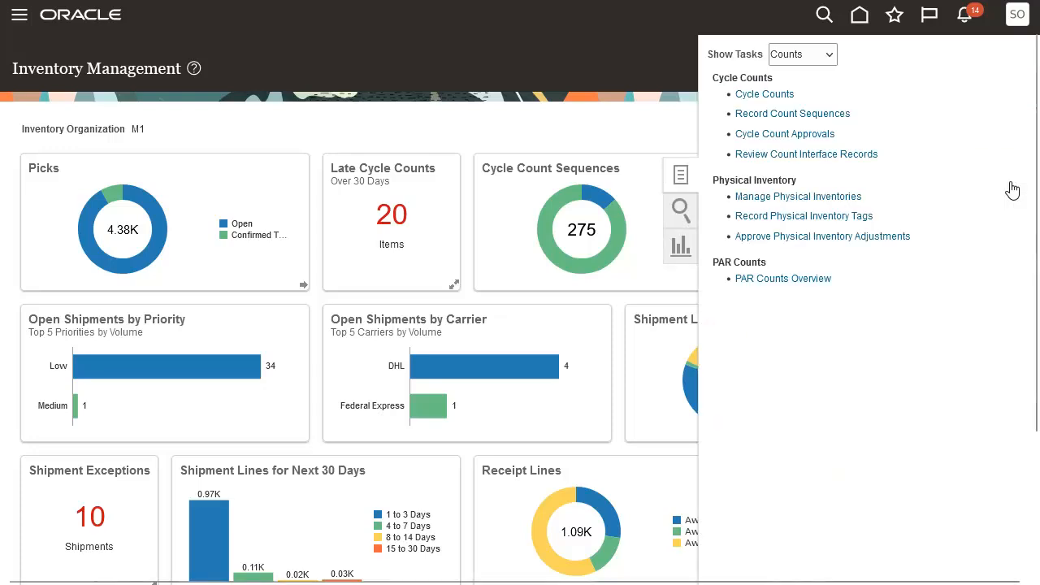
{"action": "left_click", "coordinate": [820, 133]}
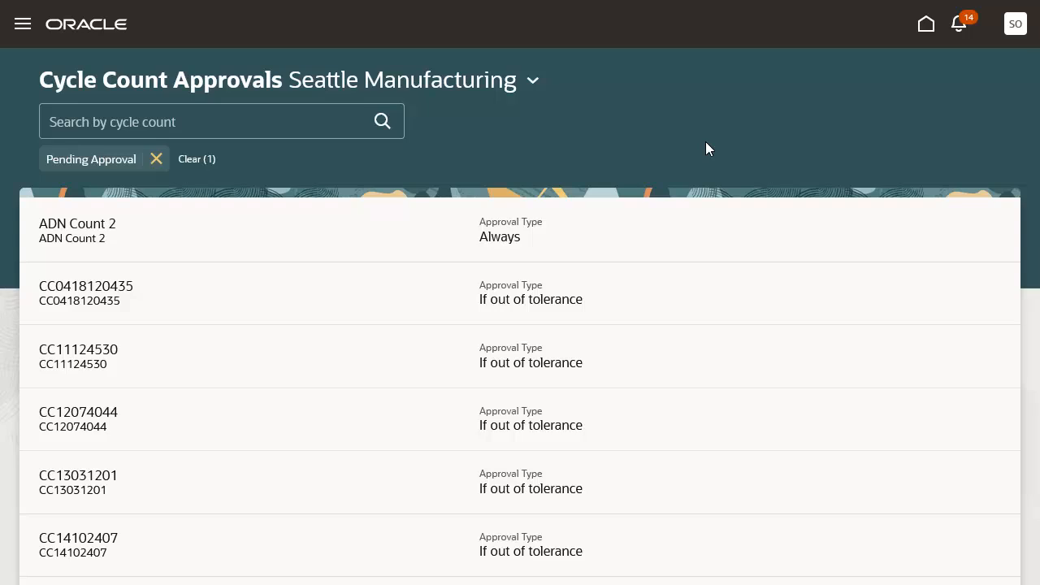
{"action": "scroll", "coordinate": [863, 345], "scroll_direction": "down", "scroll_amount": 1}
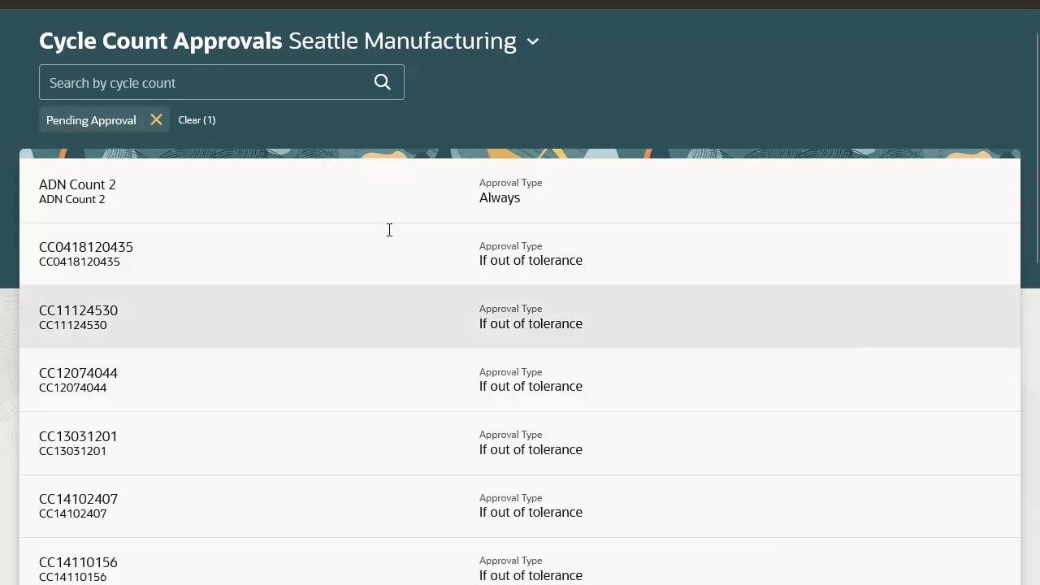
{"action": "left_click", "coordinate": [330, 87]}
{"action": "type", "text": "VB1"}
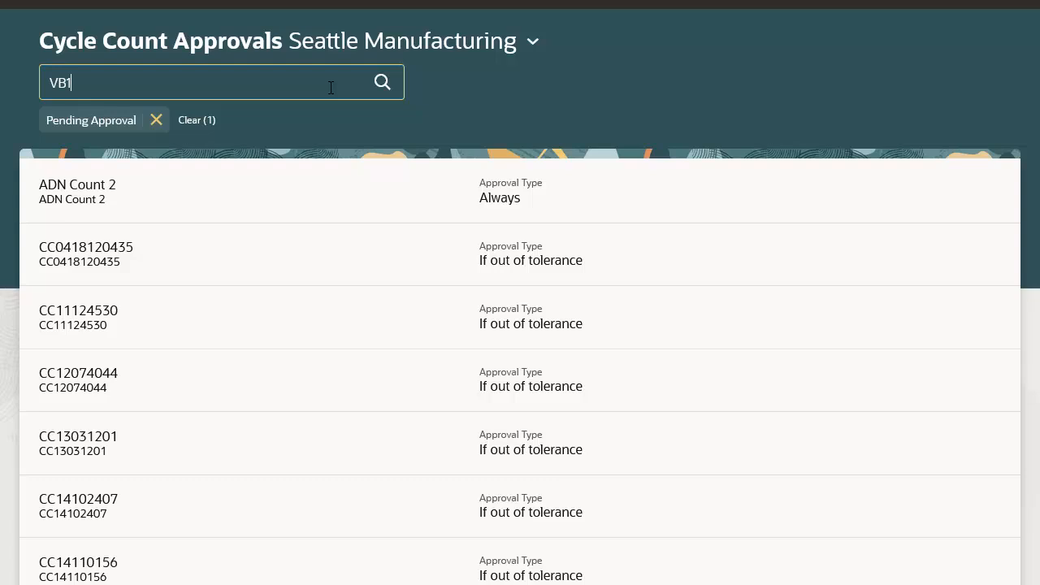
{"action": "key", "text": "Return"}
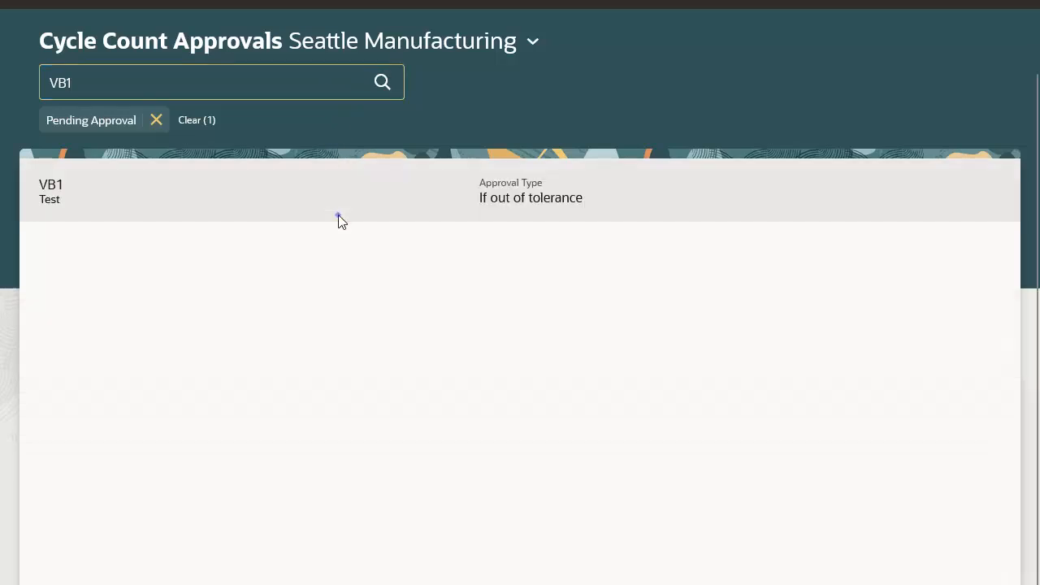
{"action": "left_click", "coordinate": [340, 218]}
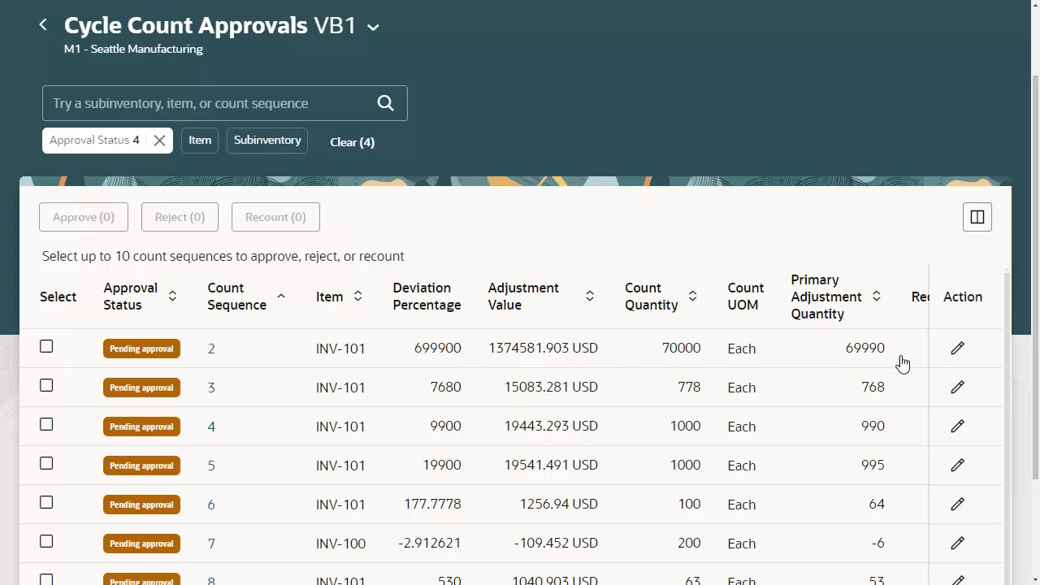
Step: Edit count sequence 2's additional information with CycleCountEntries_Char ABC, CycleCountEntries_Num 100 and CycleCountEntries_Date 5/28/24, and save it
{"action": "left_click", "coordinate": [959, 349]}
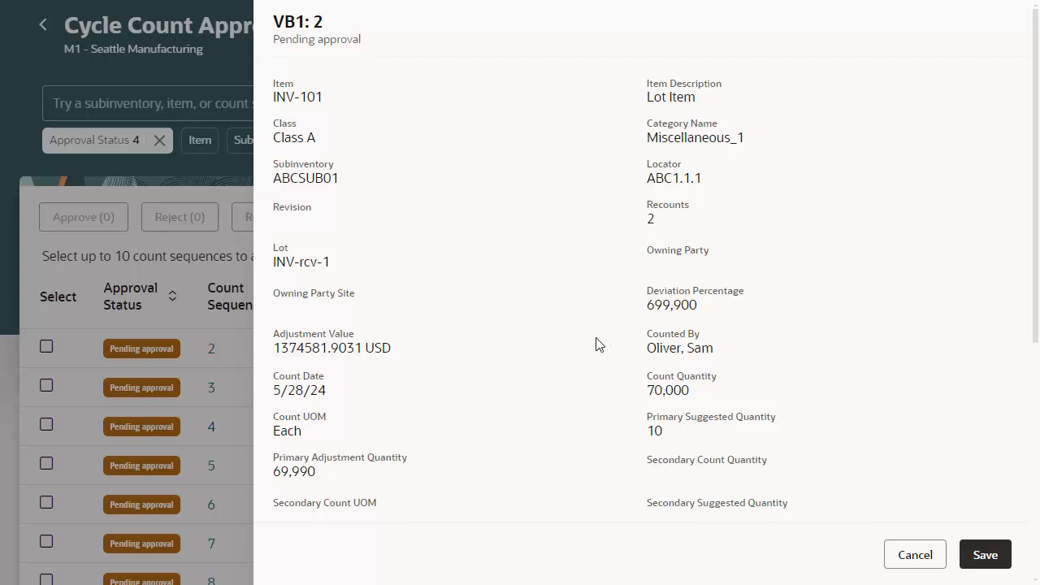
{"action": "left_click", "coordinate": [336, 265]}
{"action": "scroll", "coordinate": [336, 264], "scroll_direction": "down", "scroll_amount": 5}
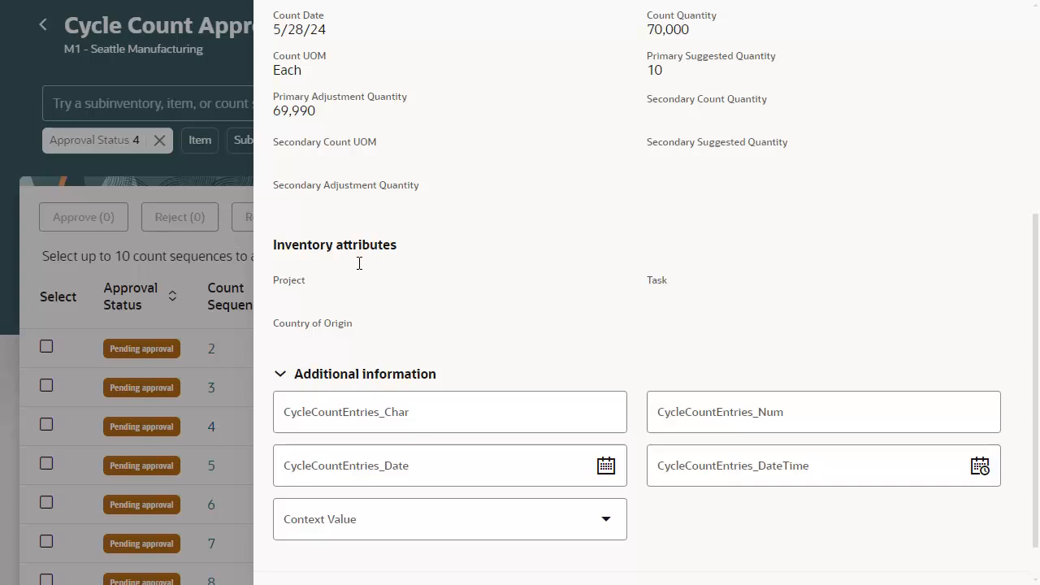
{"action": "left_click", "coordinate": [470, 408]}
{"action": "type", "text": "ABC"}
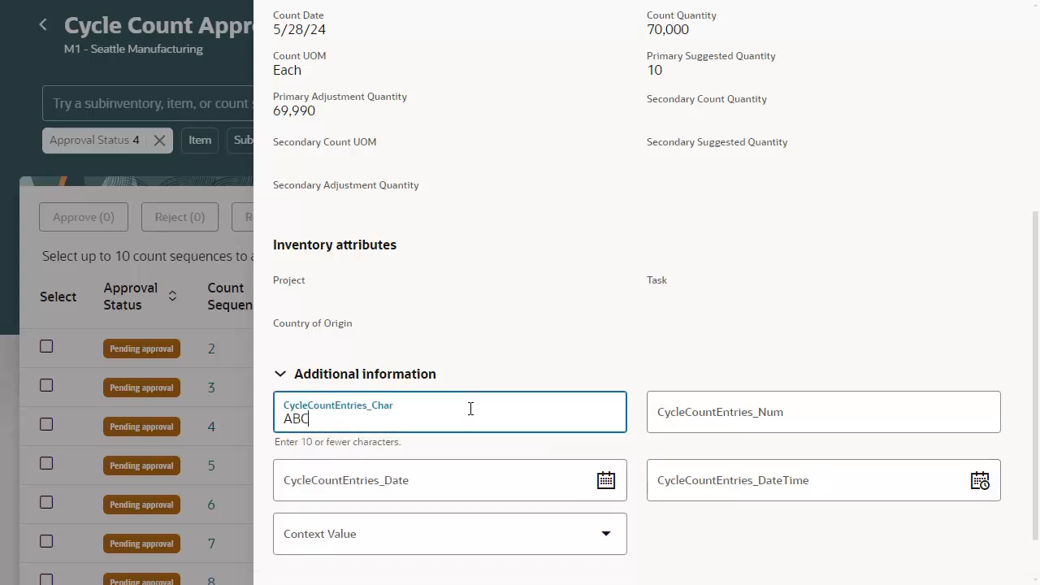
{"action": "key", "text": "Tab"}
{"action": "type", "text": "100"}
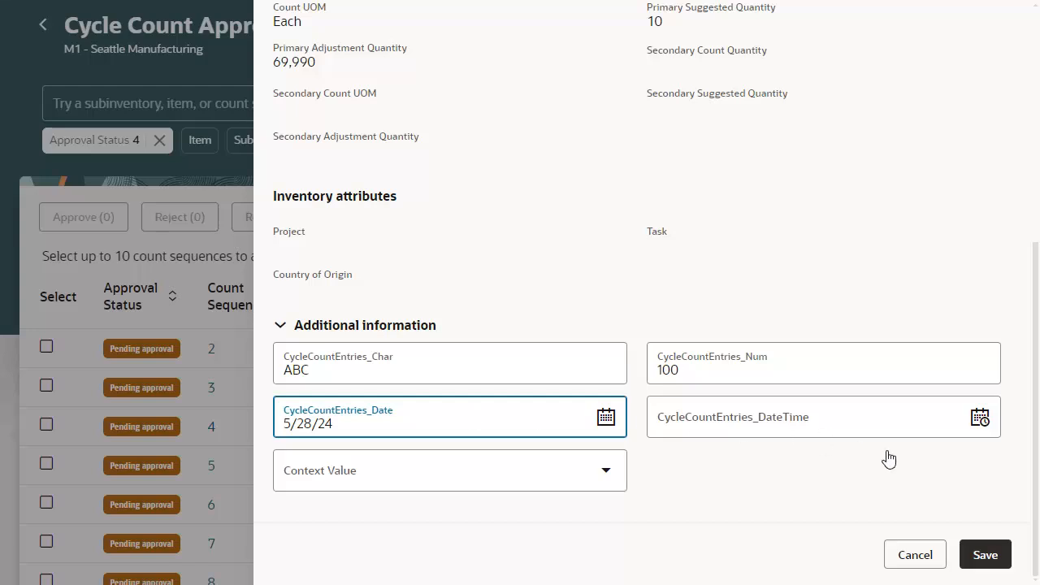
{"action": "left_click", "coordinate": [996, 553]}
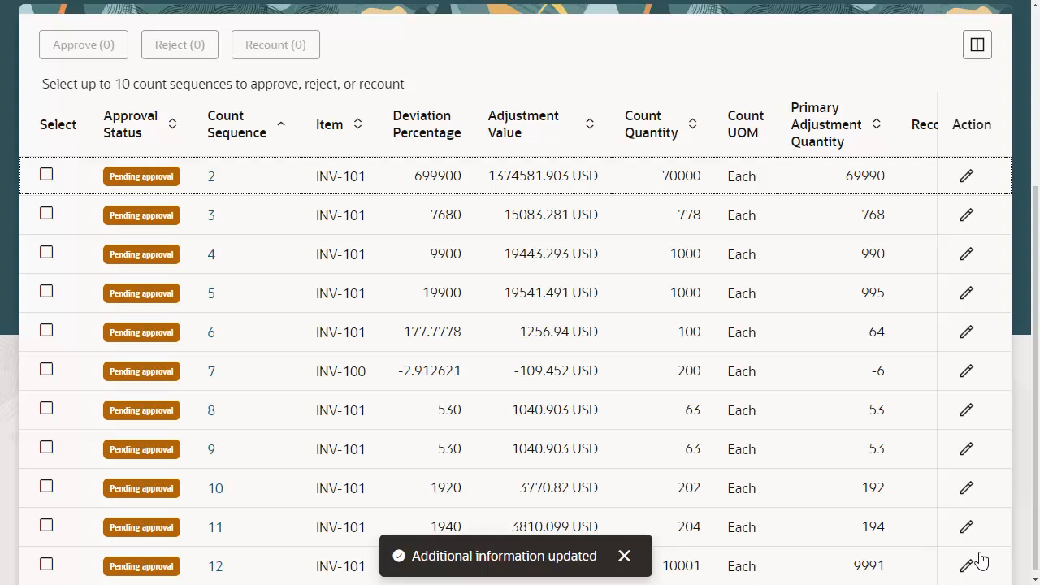
{"action": "left_click", "coordinate": [625, 557]}
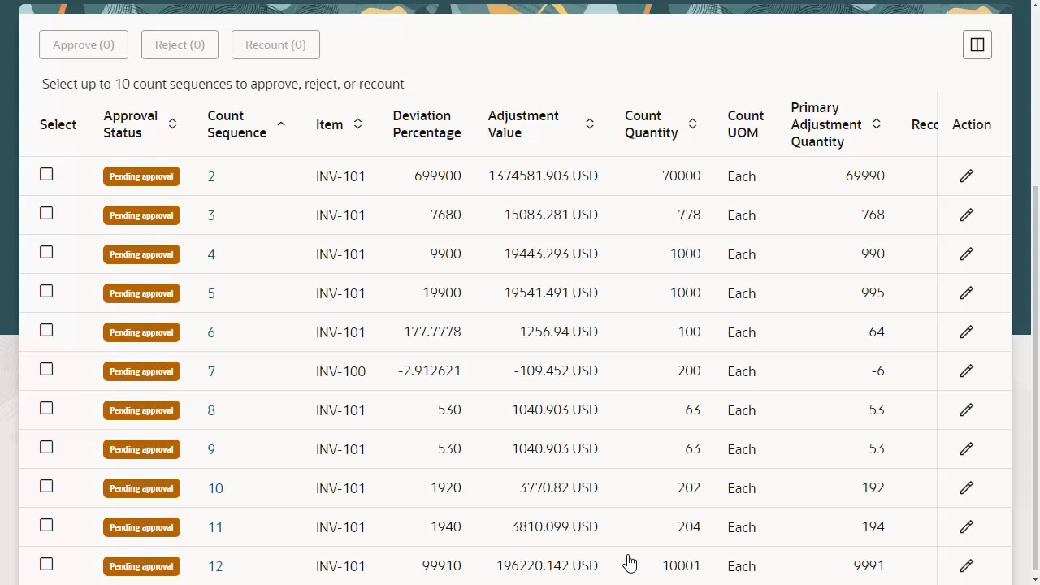
Step: View the details of count sequence 2, including its additional information
{"action": "left_click", "coordinate": [212, 180]}
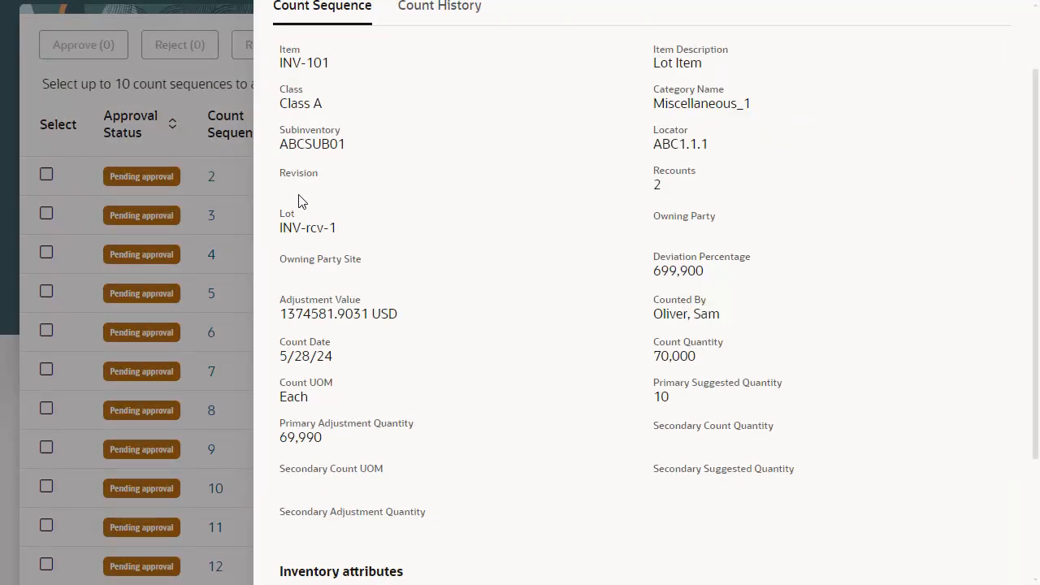
{"action": "left_click", "coordinate": [318, 231]}
{"action": "scroll", "coordinate": [318, 233], "scroll_direction": "down", "scroll_amount": 3}
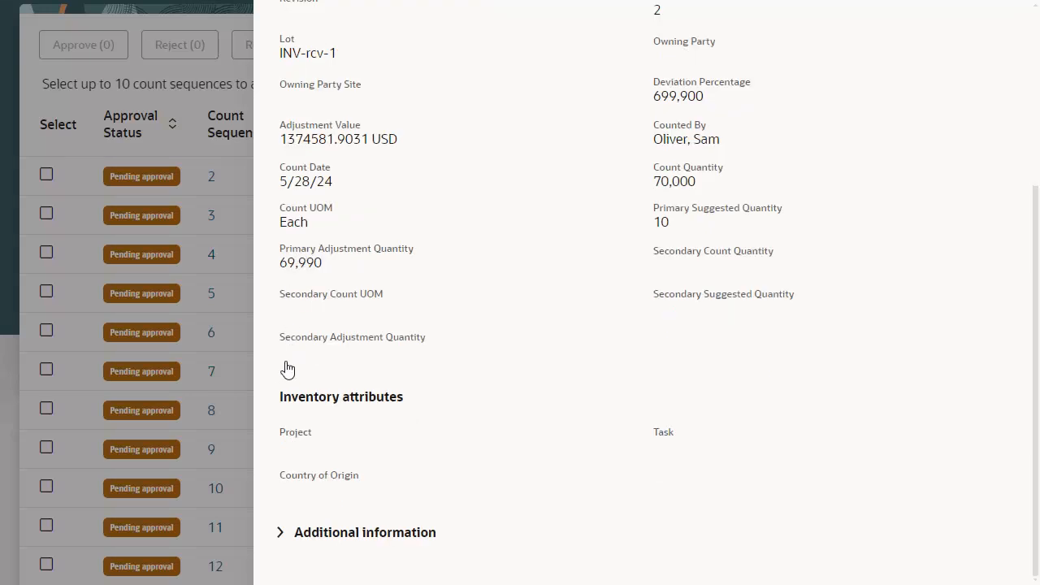
{"action": "left_click", "coordinate": [283, 535]}
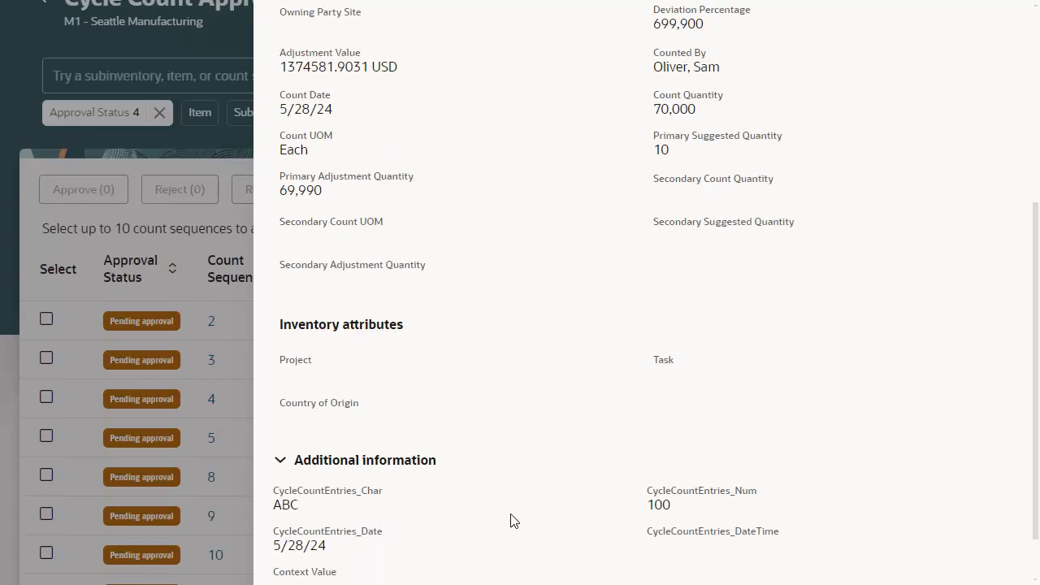
Step: Review the count history details and comparison for count sequence 2, and close its details
{"action": "scroll", "coordinate": [570, 487], "scroll_direction": "up", "scroll_amount": 5}
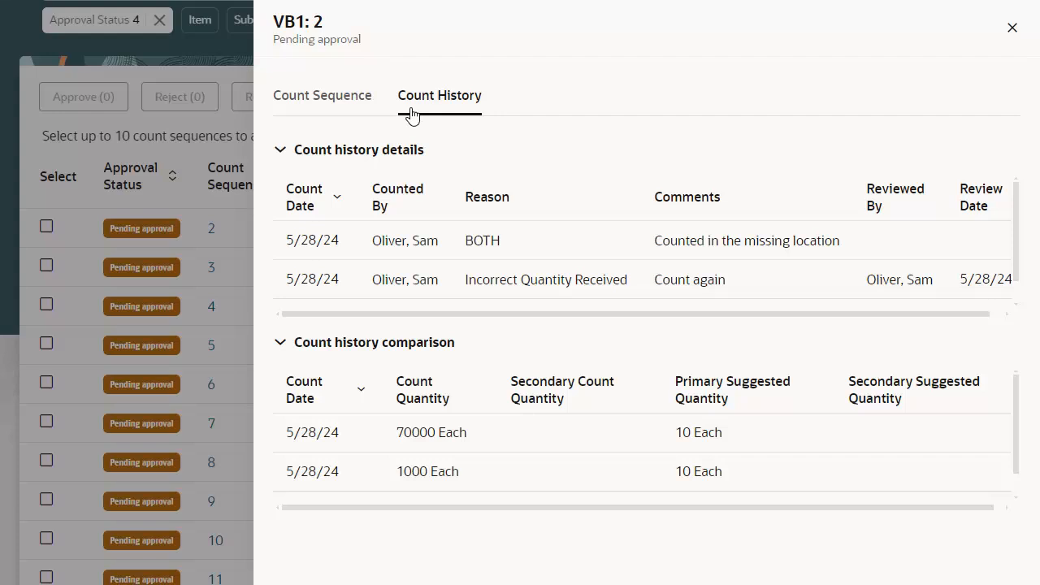
{"action": "scroll", "coordinate": [573, 231], "scroll_direction": "down", "scroll_amount": 1}
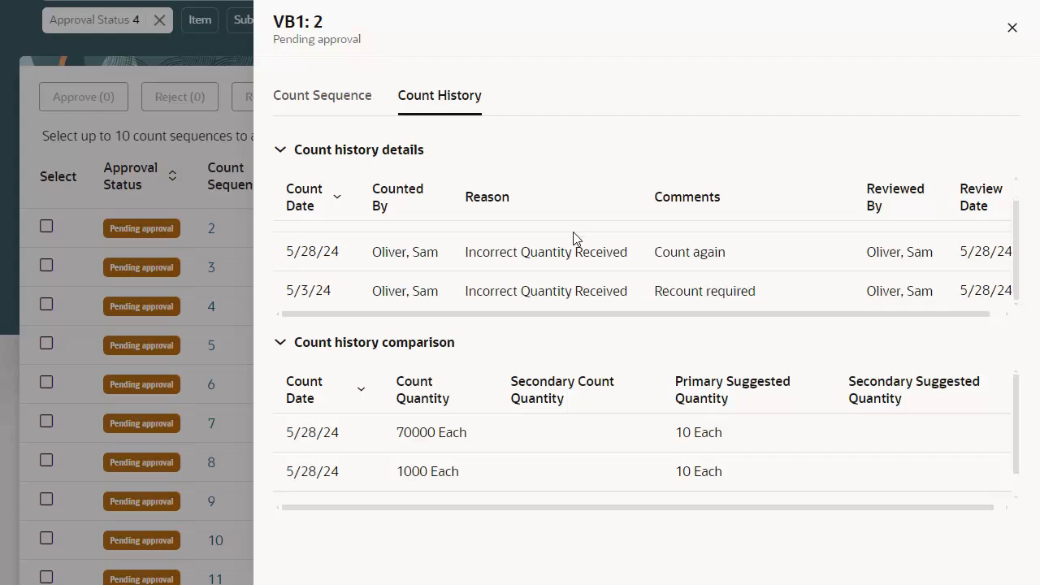
{"action": "scroll", "coordinate": [574, 253], "scroll_direction": "up", "scroll_amount": 1}
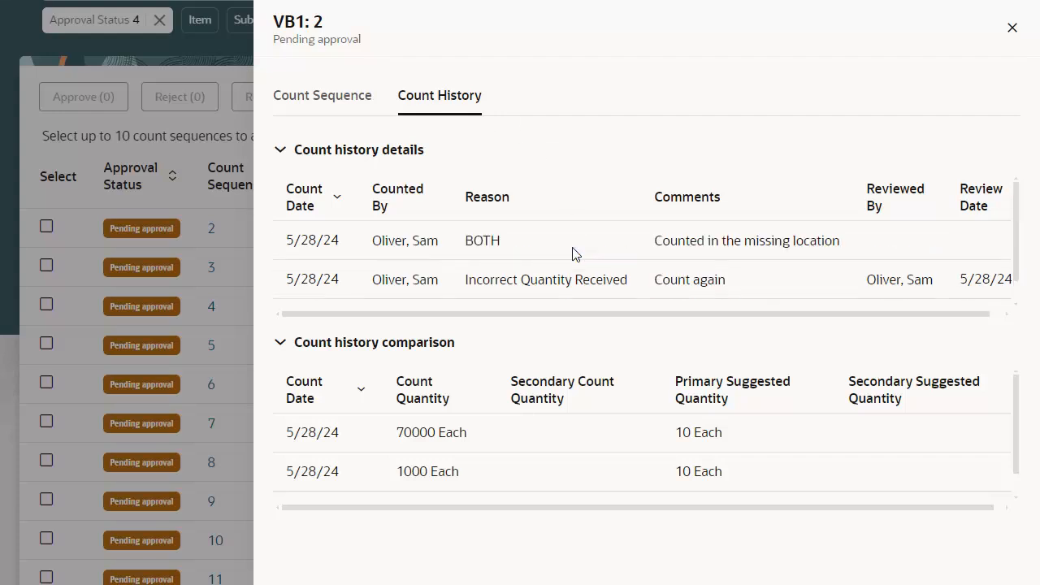
{"action": "left_click", "coordinate": [589, 433]}
{"action": "left_click", "coordinate": [1014, 31]}
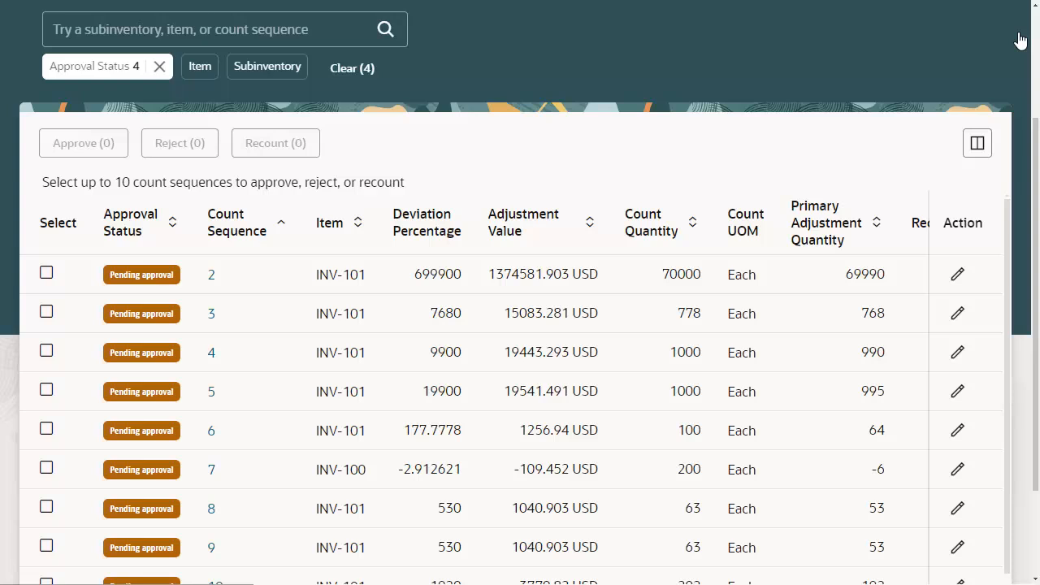
Step: Add the Subinventory column to the count sequences table
{"action": "left_click", "coordinate": [976, 145]}
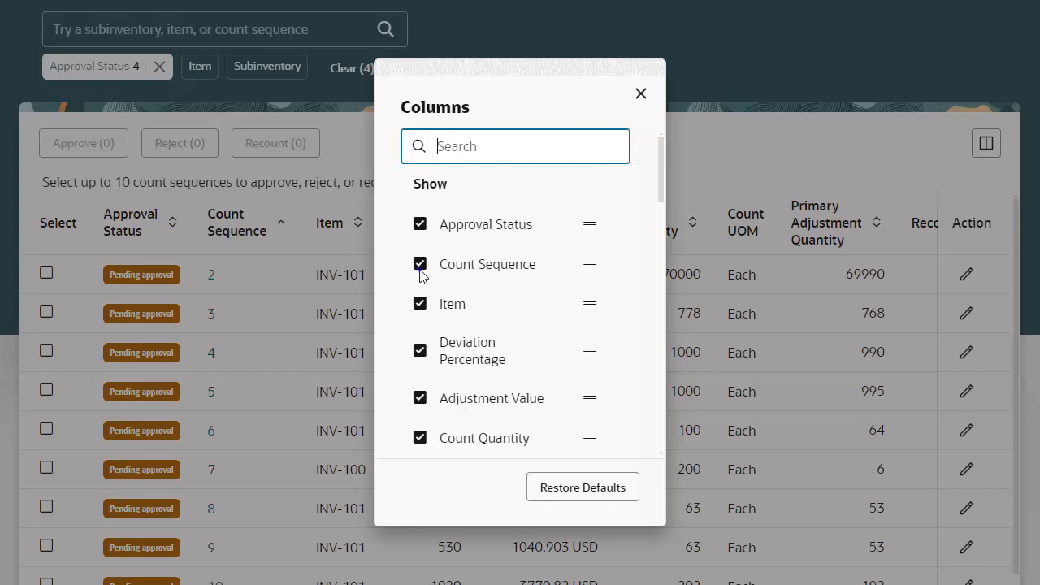
{"action": "scroll", "coordinate": [419, 272], "scroll_direction": "down", "scroll_amount": 3}
{"action": "scroll", "coordinate": [525, 355], "scroll_direction": "down", "scroll_amount": 4}
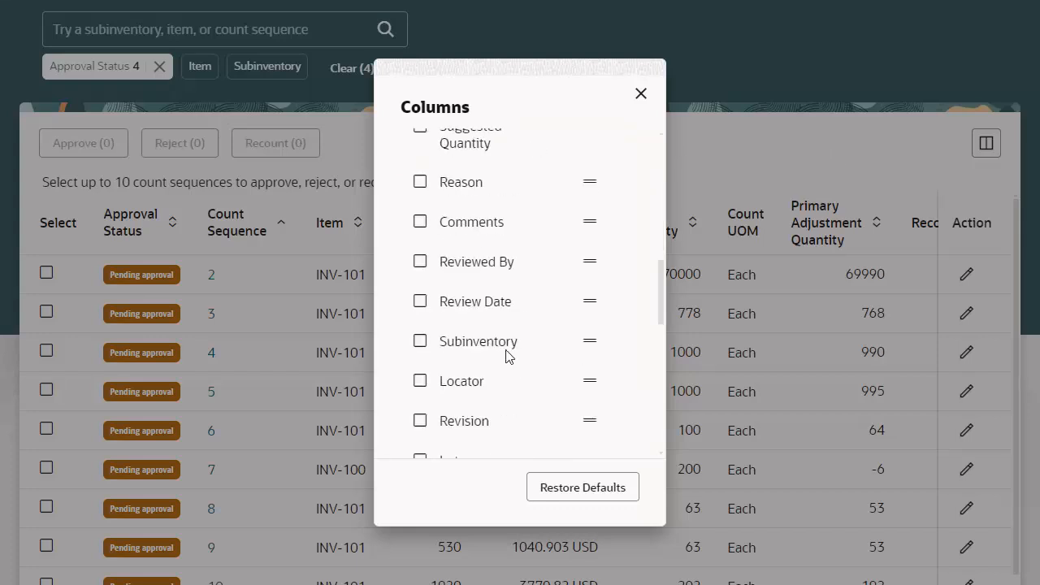
{"action": "left_click", "coordinate": [420, 342]}
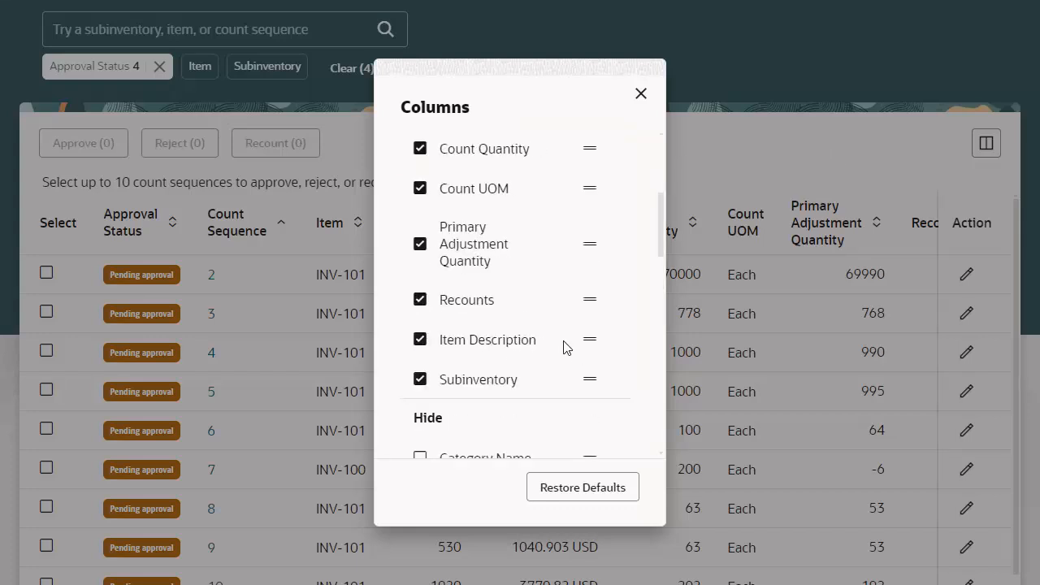
{"action": "scroll", "coordinate": [566, 348], "scroll_direction": "down", "scroll_amount": 1}
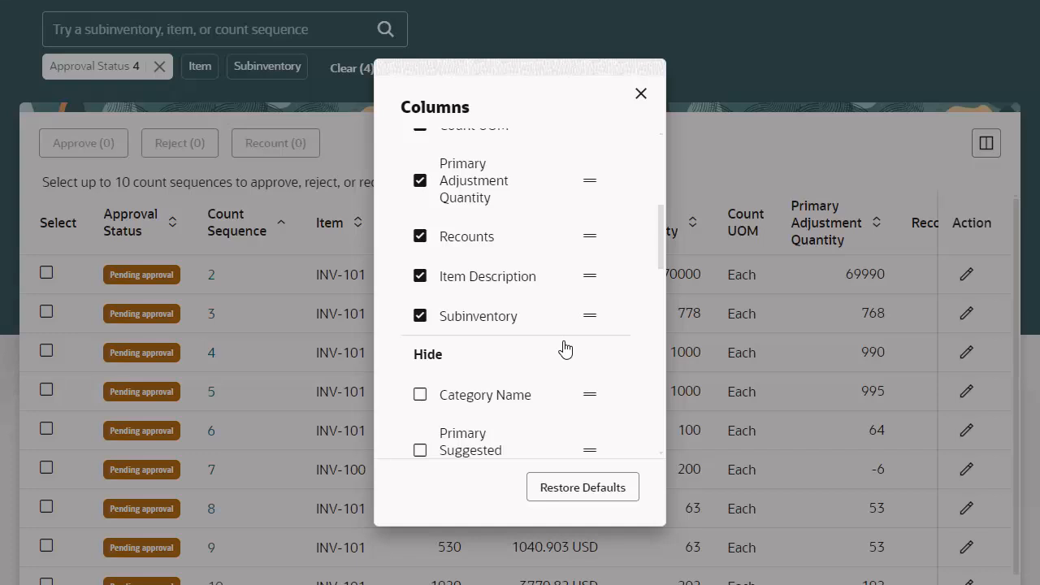
{"action": "left_click", "coordinate": [641, 95]}
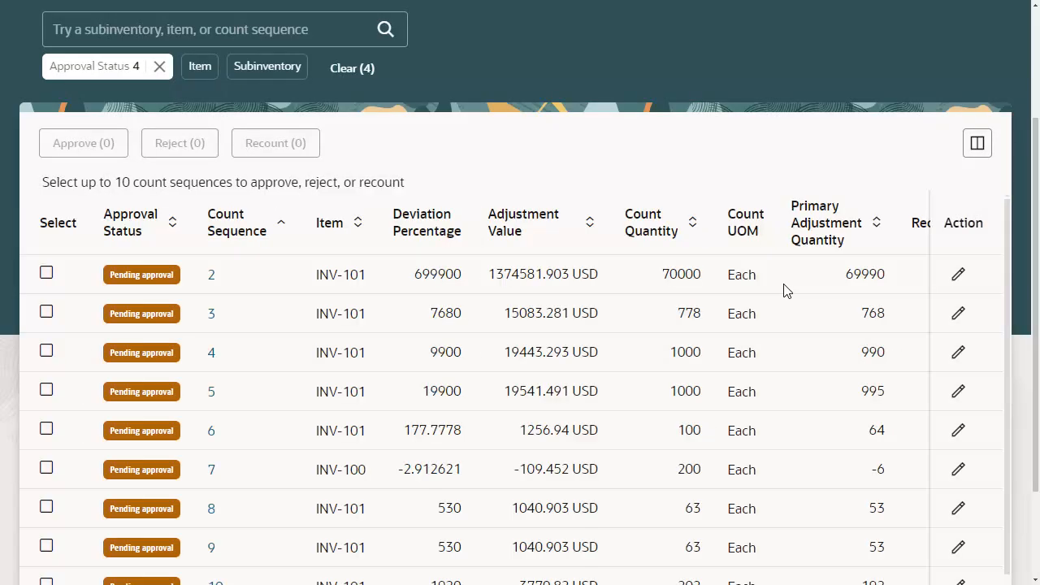
Step: Approve count sequences 6 and 7 together with the comment "Approved" and the reason Keep remaining
{"action": "left_click", "coordinate": [46, 430]}
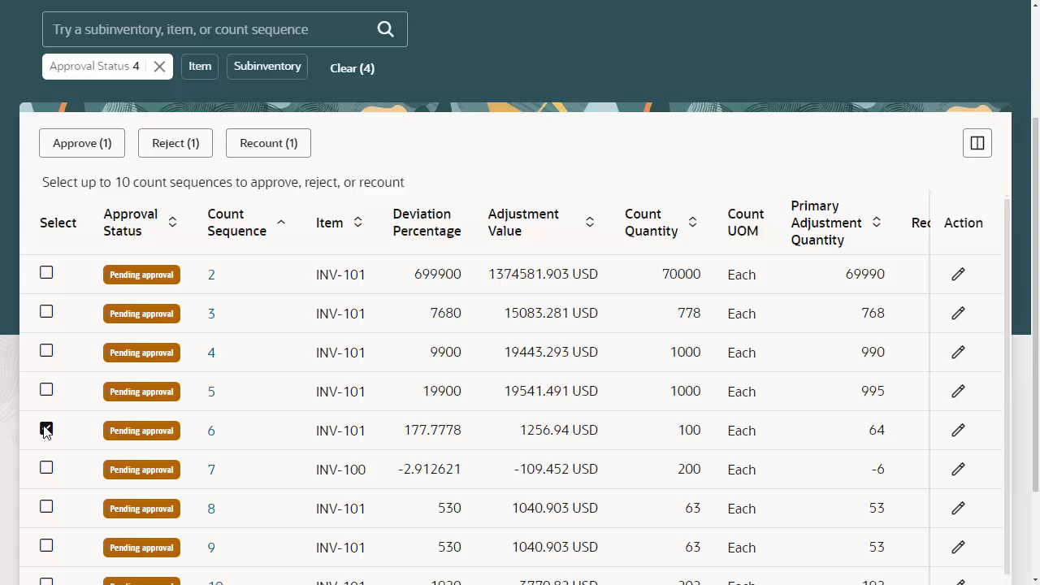
{"action": "left_click", "coordinate": [46, 469]}
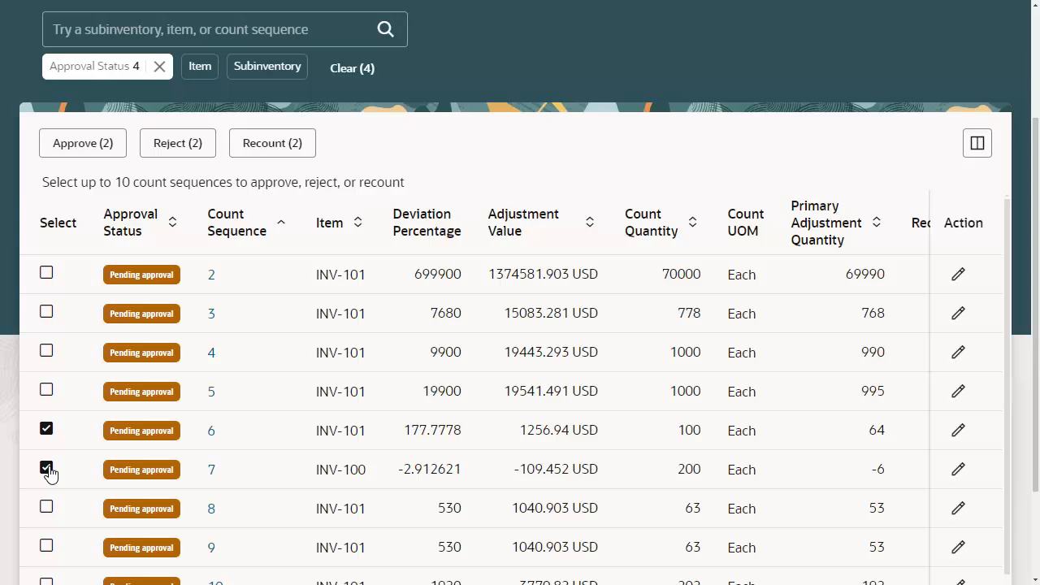
{"action": "left_click", "coordinate": [97, 152]}
{"action": "type", "text": "Approved"}
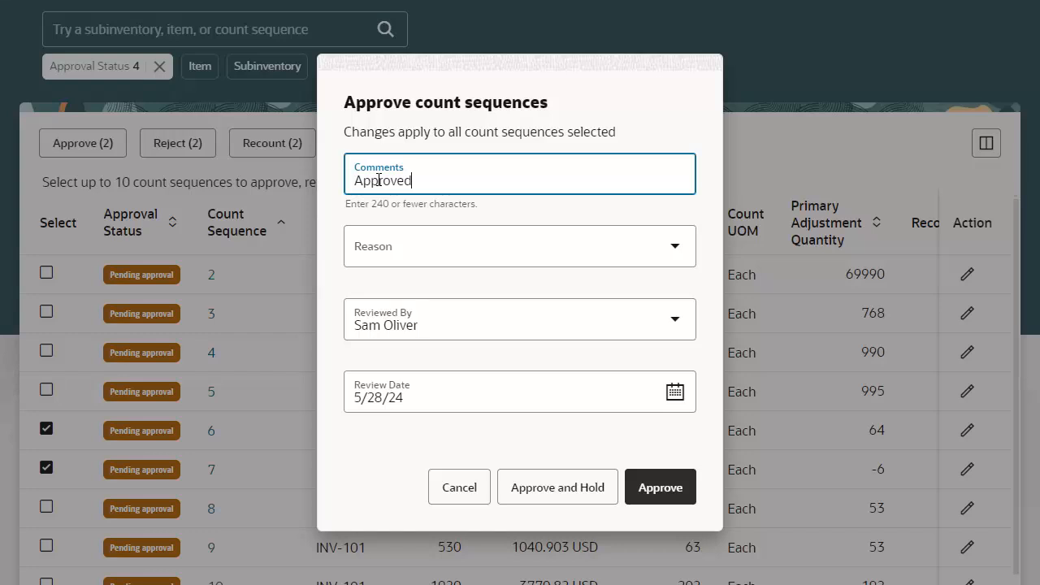
{"action": "key", "text": "Tab"}
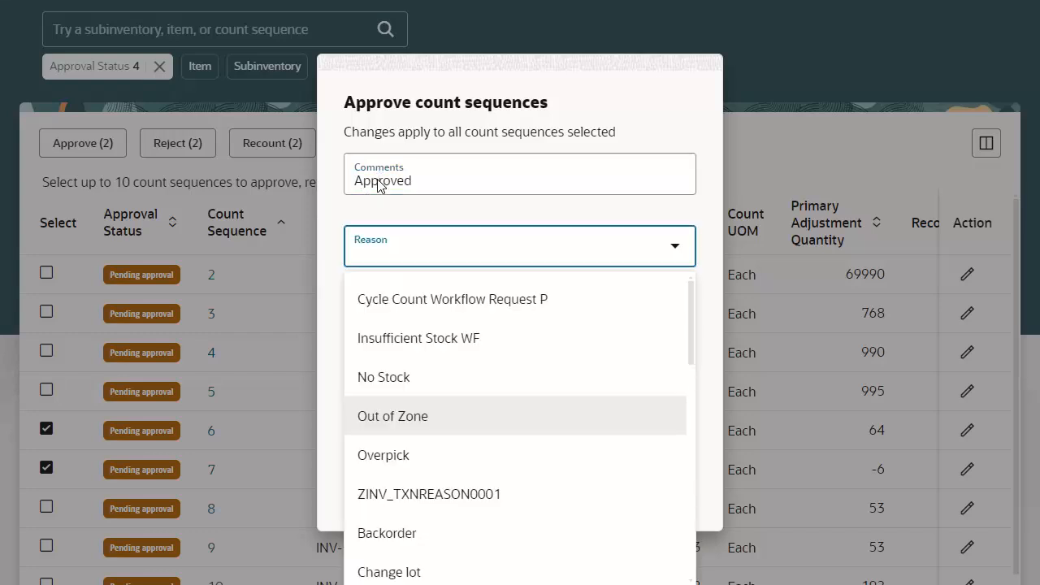
{"action": "left_click", "coordinate": [662, 217]}
{"action": "left_click", "coordinate": [619, 244]}
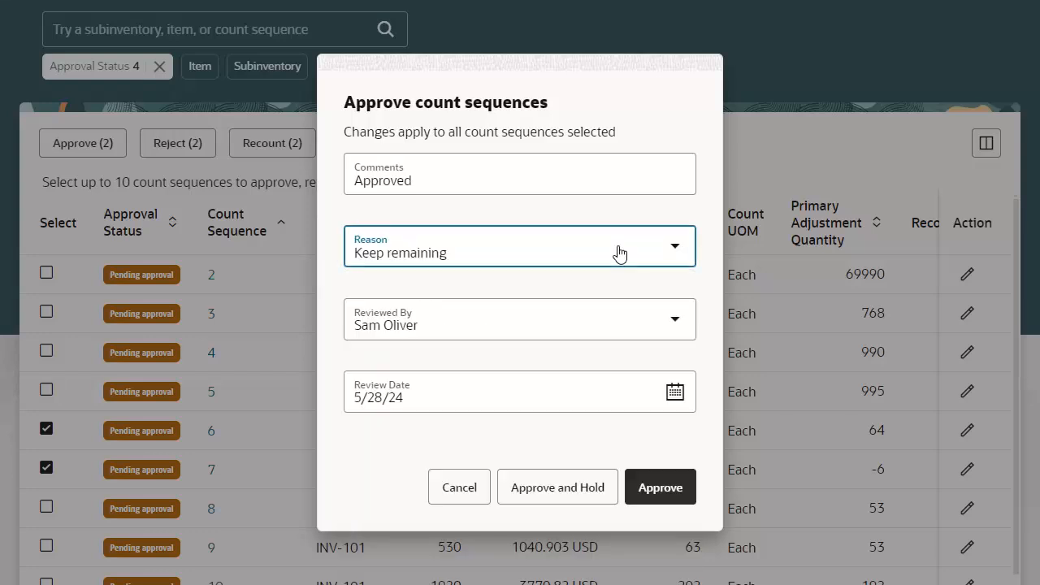
{"action": "left_click", "coordinate": [656, 489]}
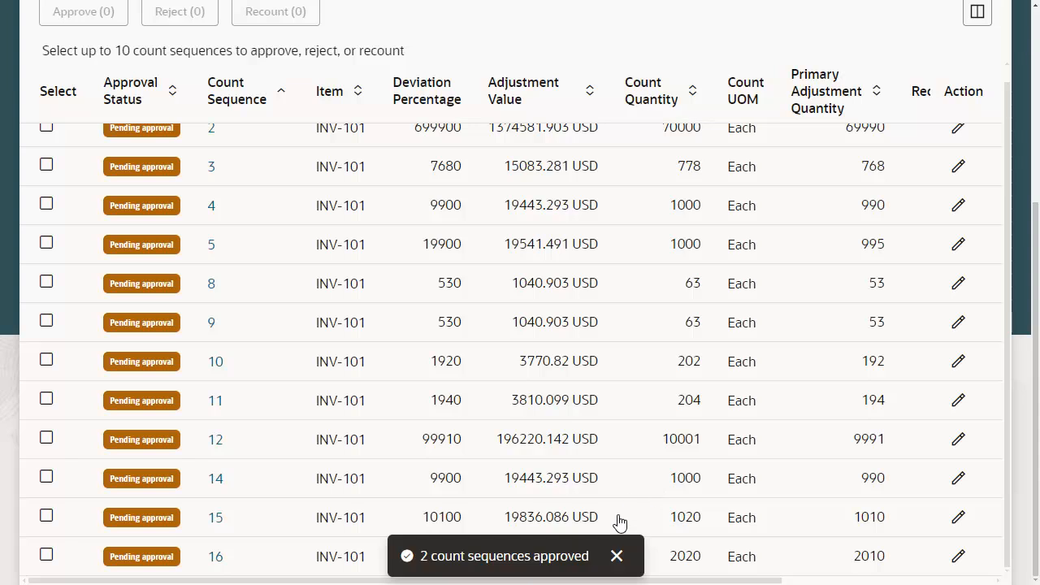
{"action": "left_click", "coordinate": [615, 557]}
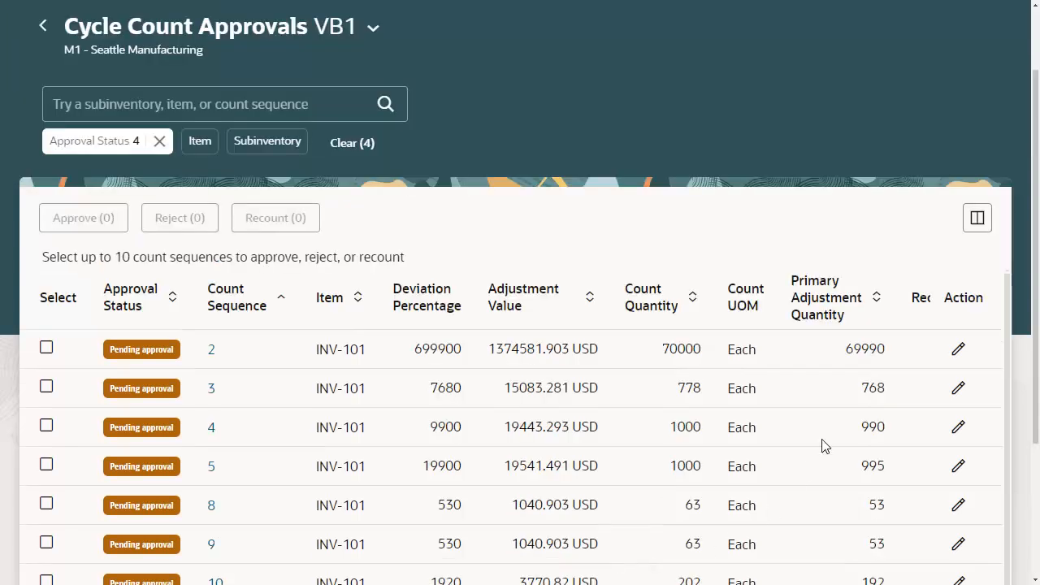